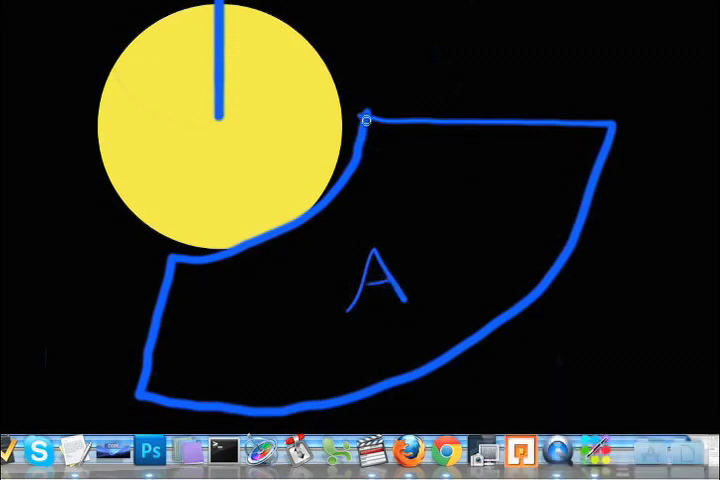
Step: Scribble over sector A of the sketch and draw a zigzag tone line at lower right
mouse_move(360, 172)
left_mouse_down()
mouse_move(368, 198)
mouse_move(360, 228)
mouse_move(427, 283)
mouse_move(436, 175)
left_mouse_up()
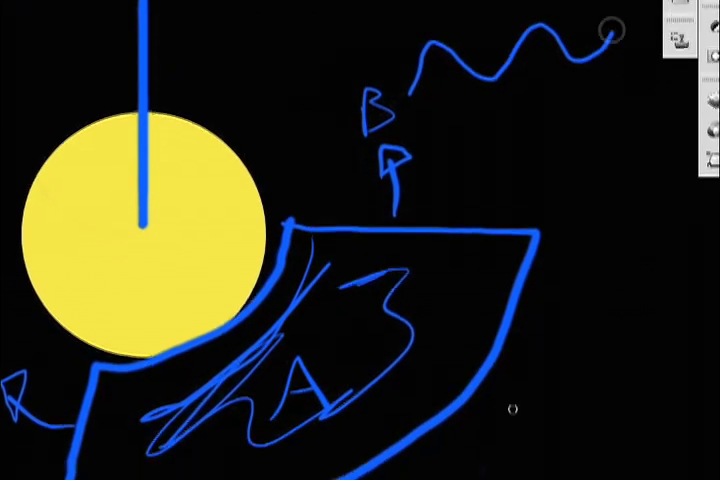
scroll(512, 408, "down", 1)
left_click_drag(470, 405, 612, 403)
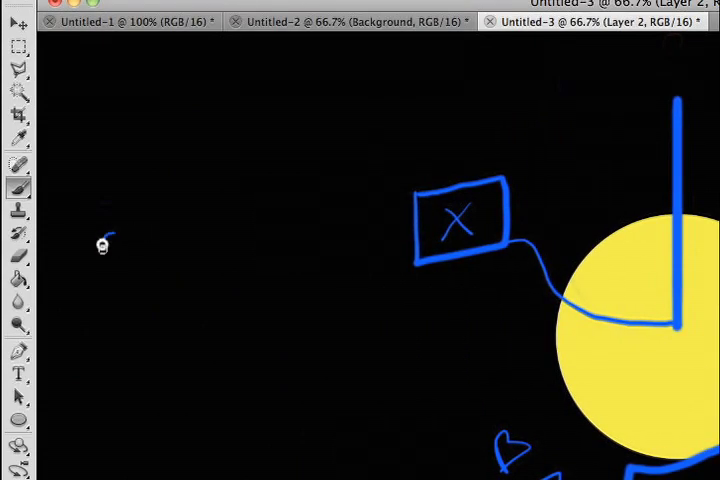
Step: Sketch a small circle with a horizontal line marked 360 and write 100 at the sector's corner
left_click_drag(102, 244, 112, 240)
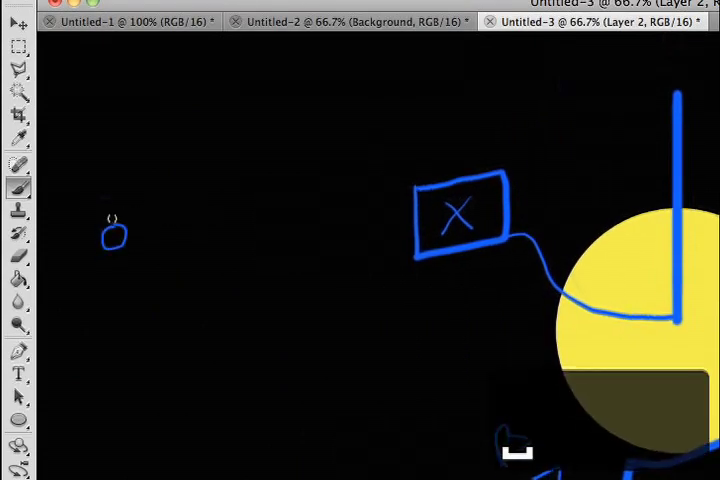
left_click_drag(140, 209, 345, 209)
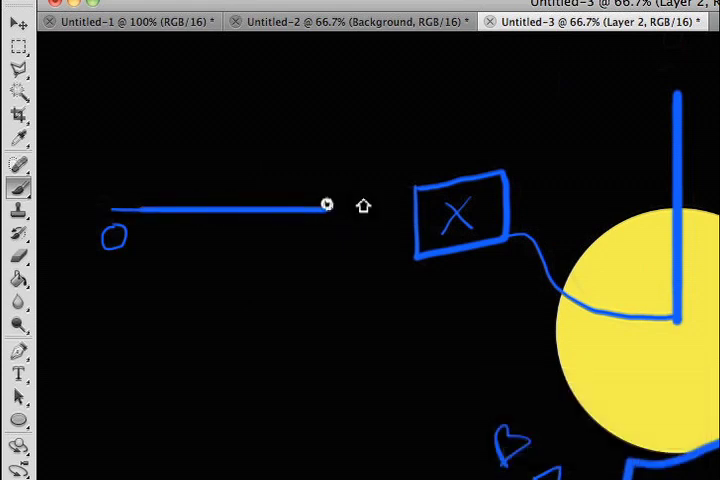
mouse_move(312, 228)
left_mouse_down()
mouse_move(325, 250)
mouse_move(340, 250)
mouse_move(362, 232)
left_mouse_up()
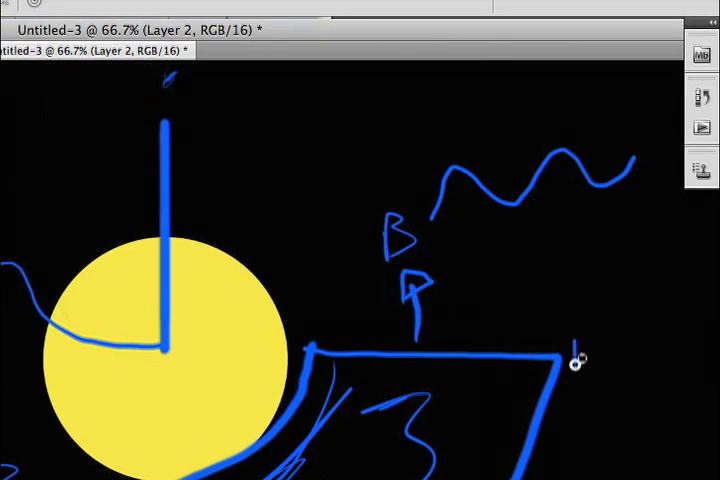
mouse_move(572, 342)
left_mouse_down()
mouse_move(574, 362)
mouse_move(616, 354)
left_mouse_up()
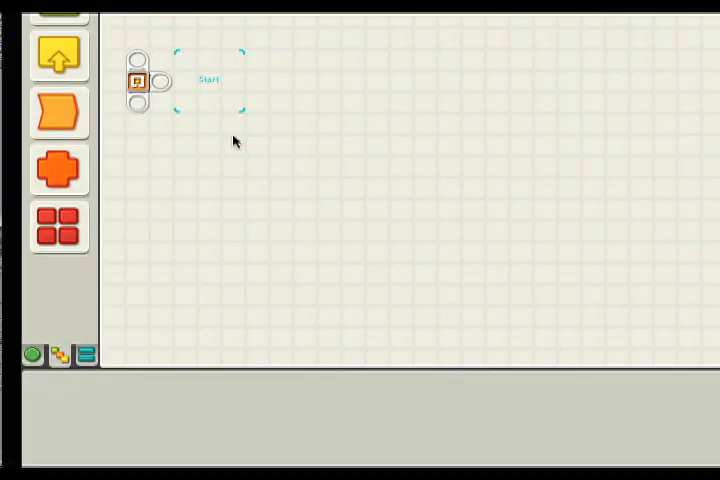
Step: Place a Wait block after Start followed by a Rotation Sensor block
left_click(58, 110)
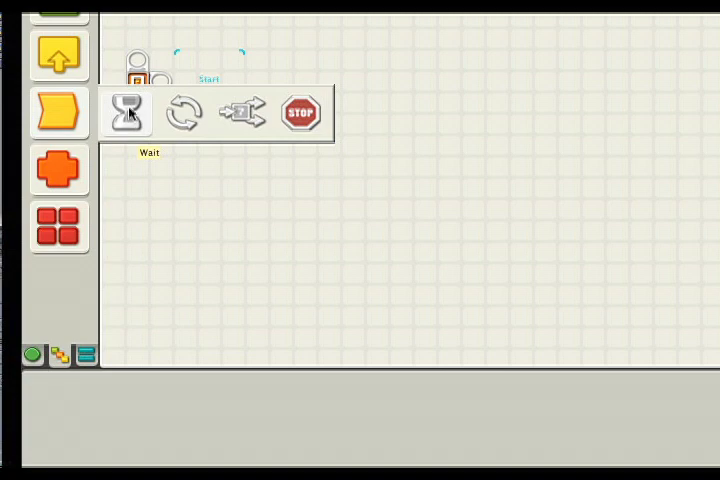
left_click_drag(128, 113, 181, 97)
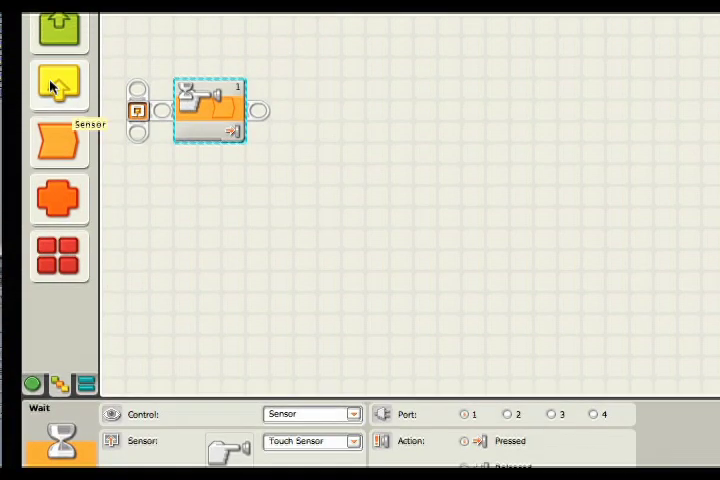
left_click(58, 85)
mouse_move(416, 85)
left_mouse_down()
mouse_move(300, 185)
mouse_move(285, 175)
left_mouse_up()
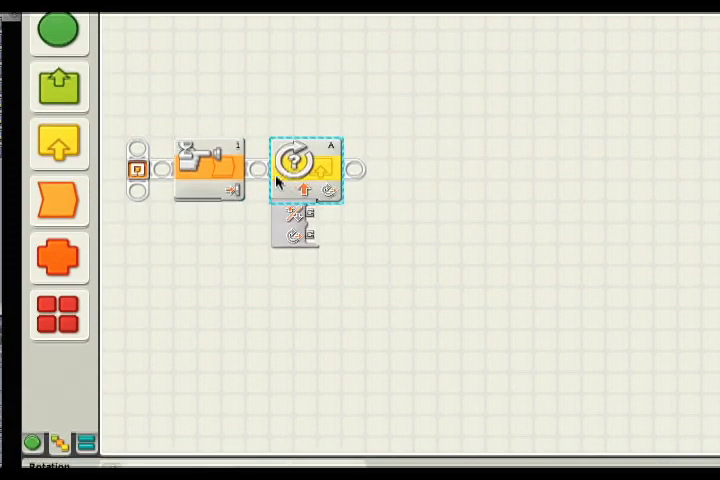
Step: Set the Wait block's sensor to NXT Buttons
left_click(224, 172)
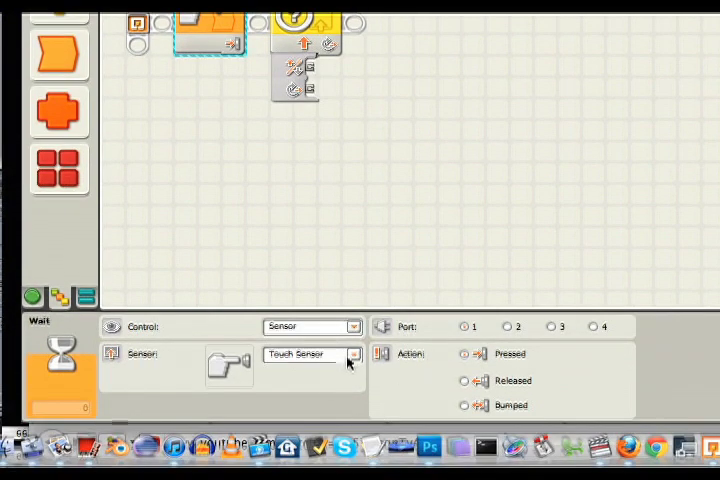
left_click(352, 355)
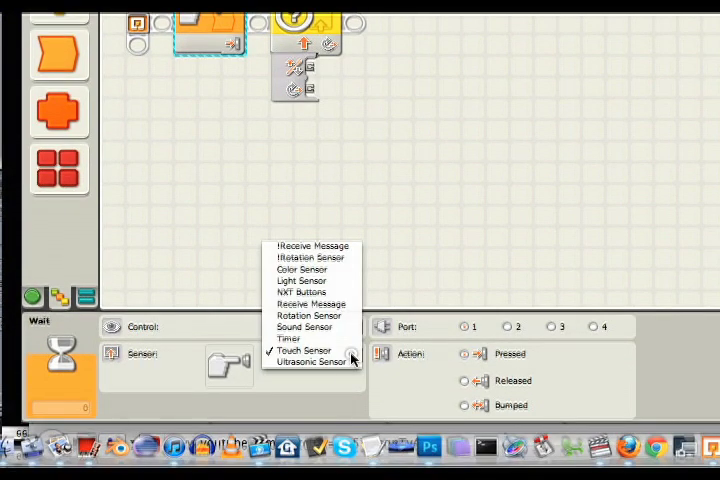
left_click(339, 294)
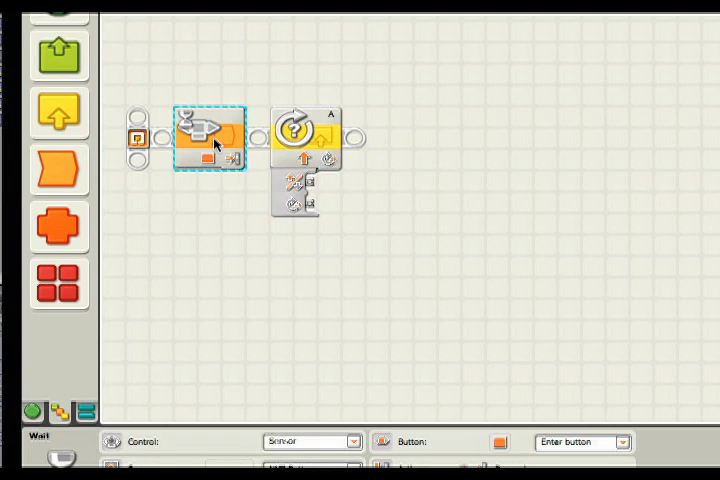
left_click(300, 148)
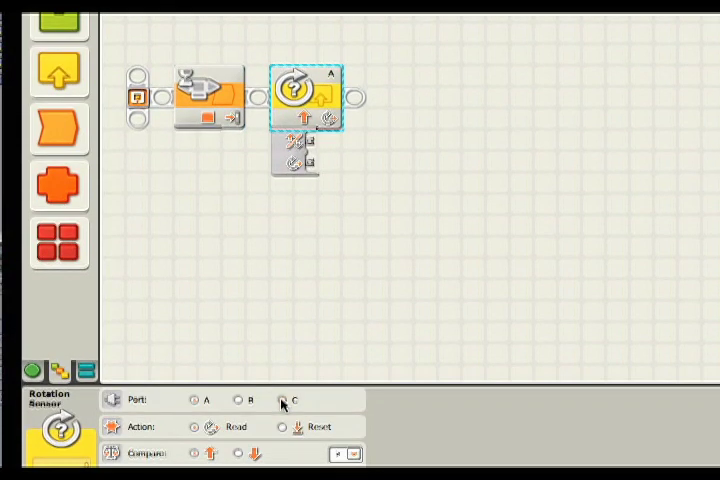
Step: Read the rotation sensor on port C and add a Sound block playing sound file 01
left_click(283, 400)
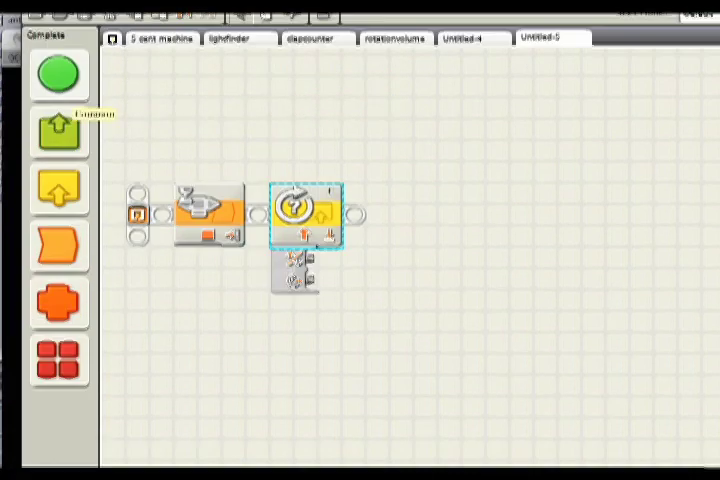
left_click(59, 130)
left_click_drag(185, 80, 405, 210)
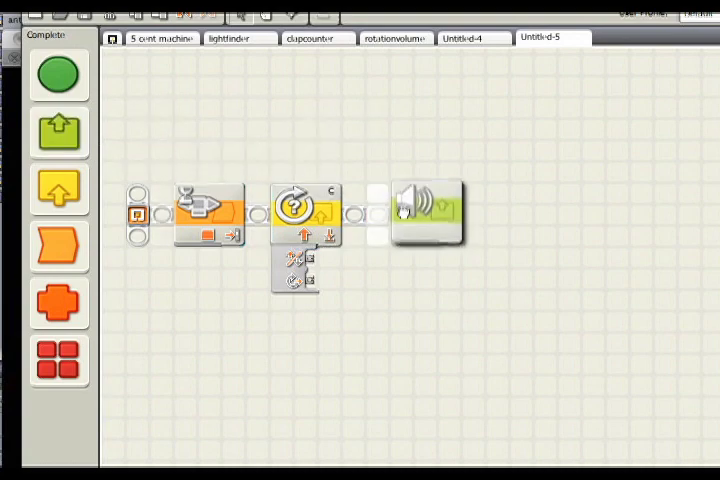
left_click(405, 210)
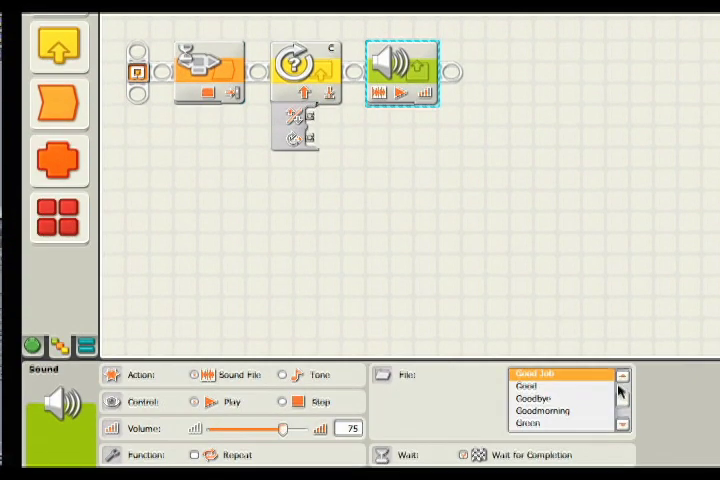
left_click_drag(627, 400, 625, 392)
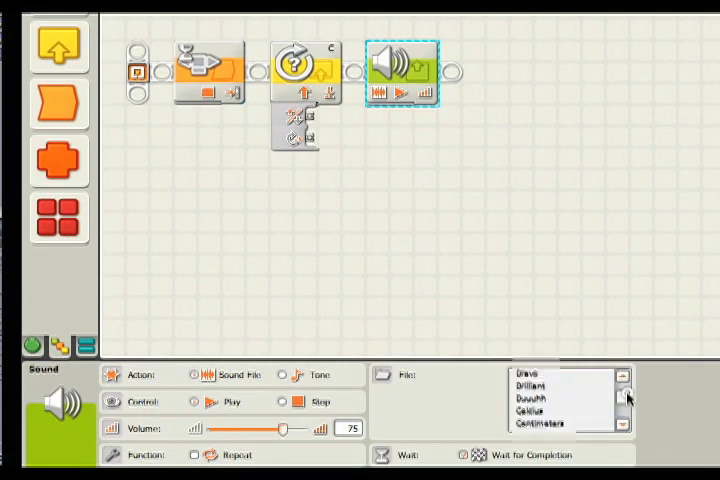
left_click(624, 423)
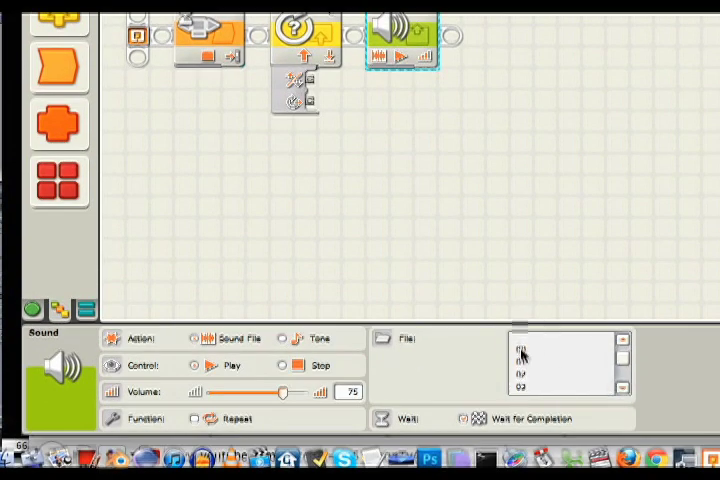
left_click(520, 356)
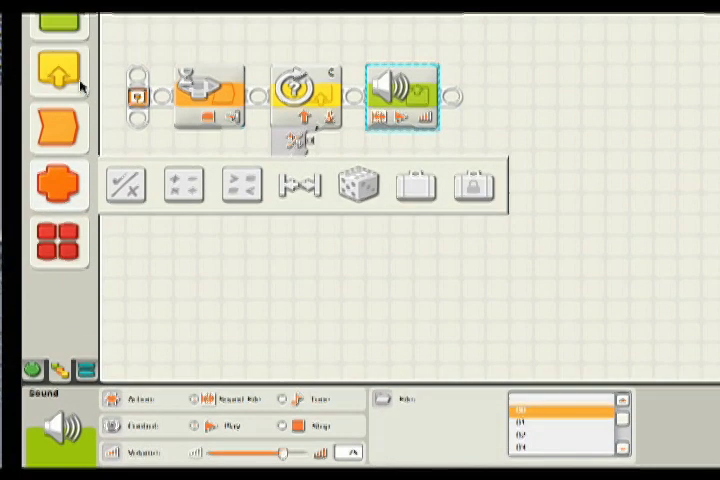
Step: Add a Loop after the Sound block holding a Rotation Sensor block, and bring in a Range block
left_click(60, 125)
left_click_drag(183, 128, 478, 112)
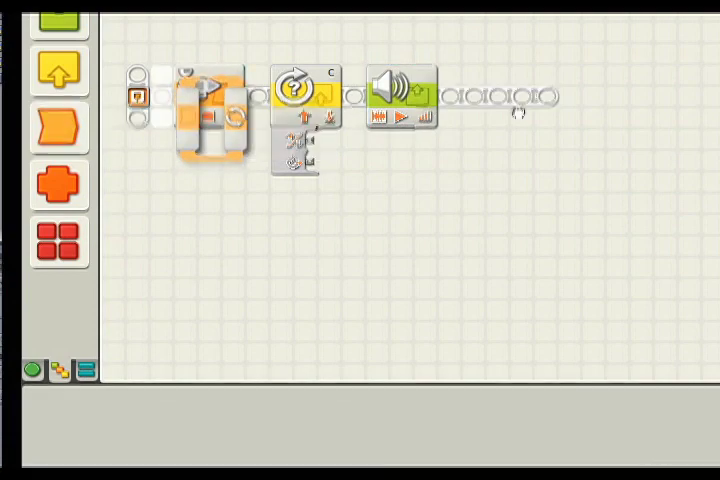
left_click(60, 20)
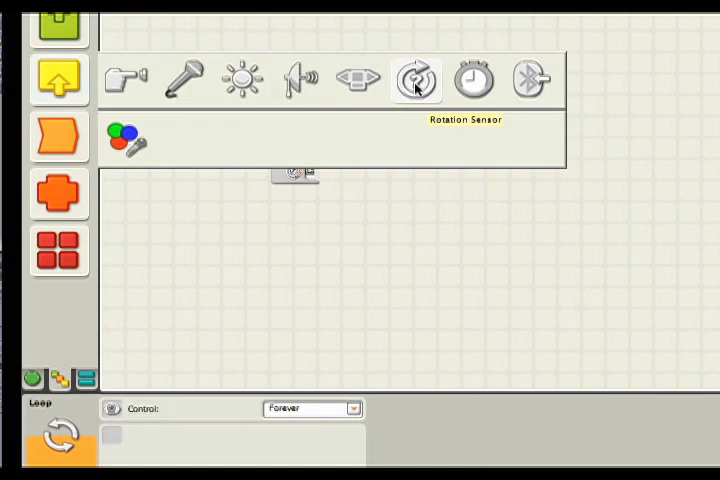
left_click_drag(418, 80, 545, 112)
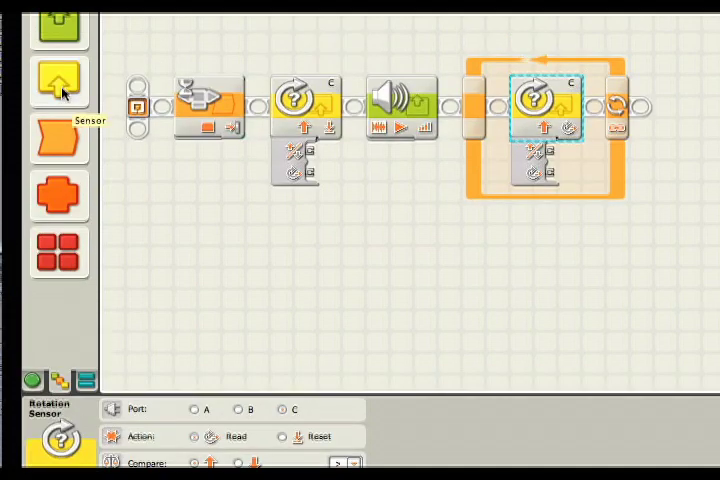
left_click(60, 88)
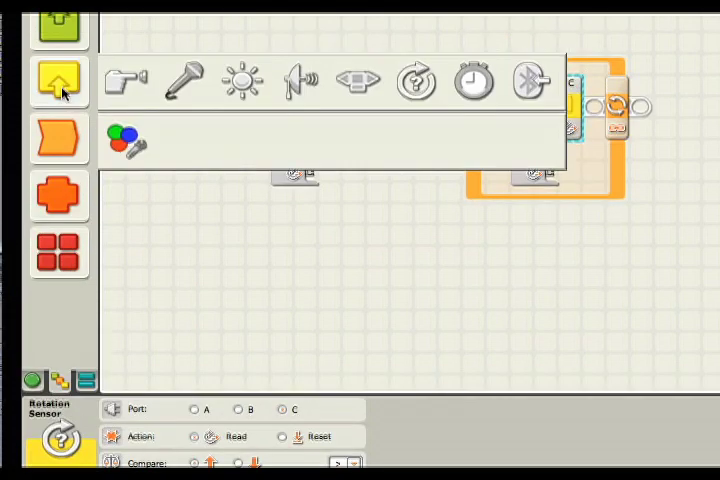
mouse_move(57, 112)
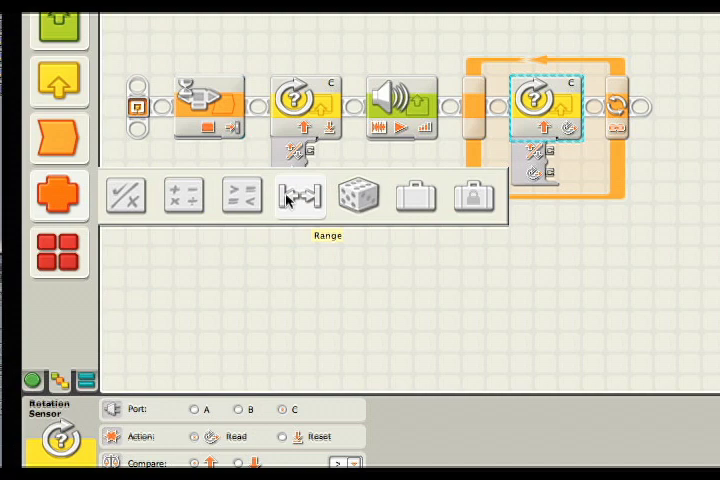
mouse_move(290, 198)
left_mouse_down()
mouse_move(535, 160)
mouse_move(630, 110)
left_mouse_up()
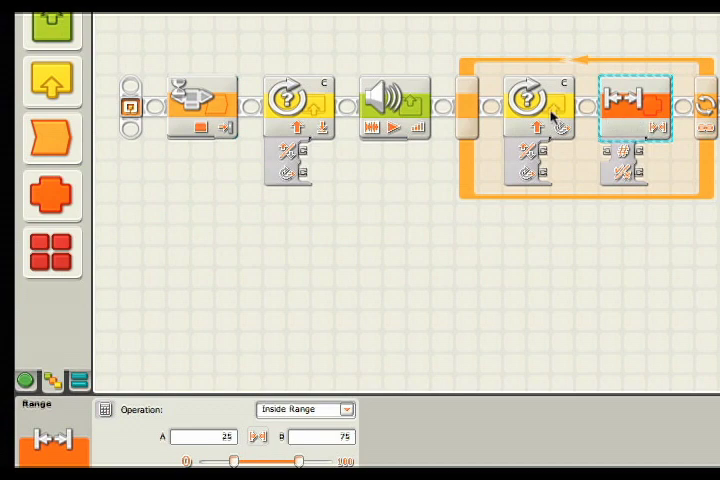
Step: Wire the looped rotation sensor's Degrees reading into the Range block's test value
left_click(540, 105)
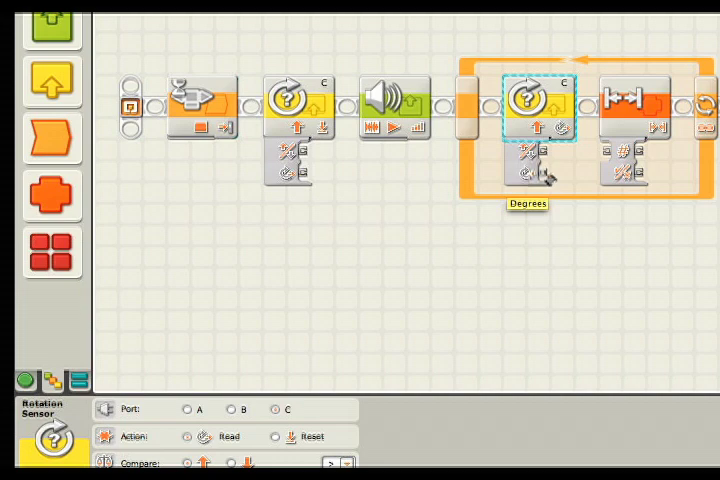
left_click_drag(547, 175, 580, 175)
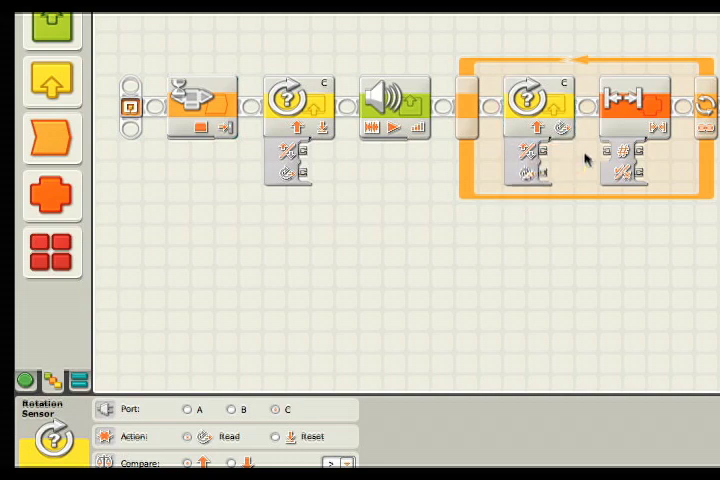
left_click(606, 152)
type("10")
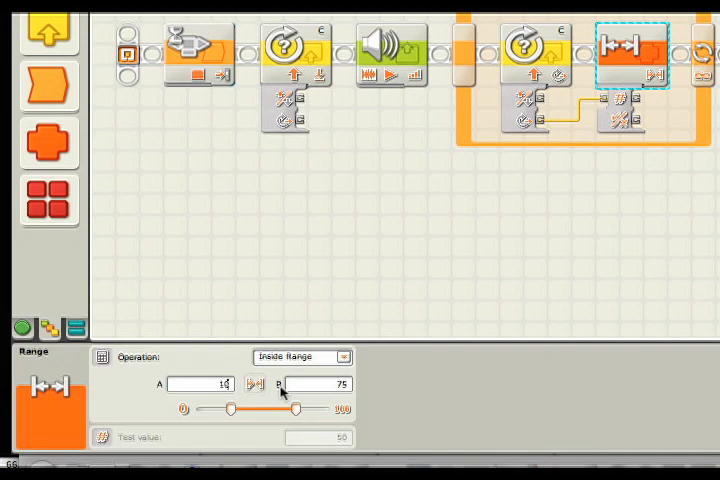
Step: Set the Range block's limits to 100 through 200
key("Return")
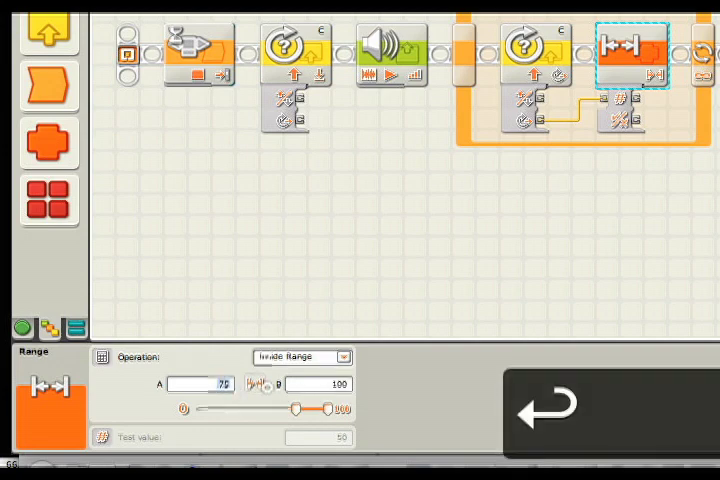
type("4")
type("00")
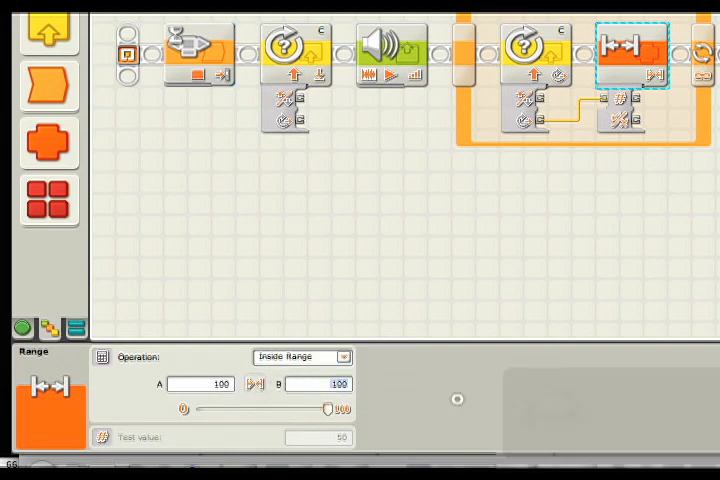
left_click(339, 384)
type("200")
key("Return")
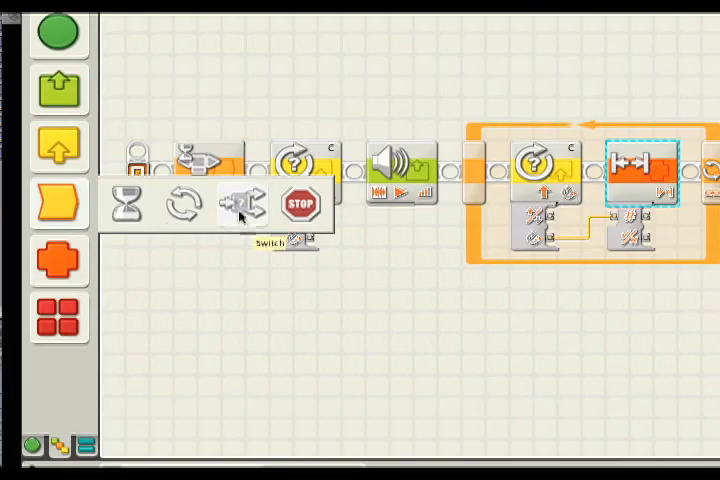
Step: Place a Switch block in the loop after the Range block and review its sensor types
left_click_drag(241, 204, 640, 208)
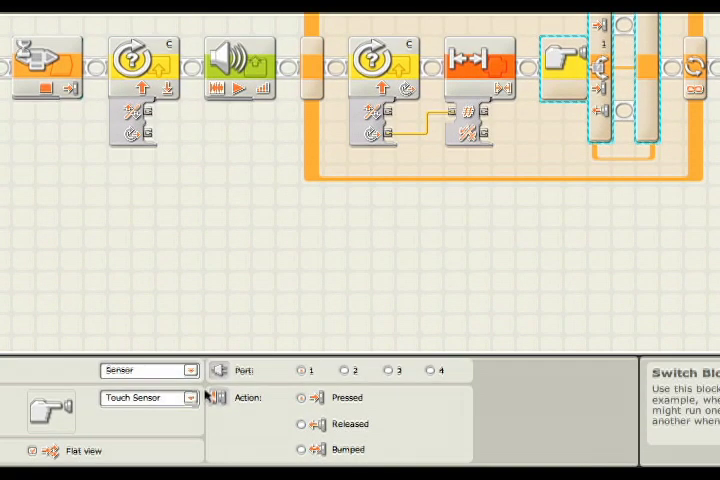
left_click(191, 399)
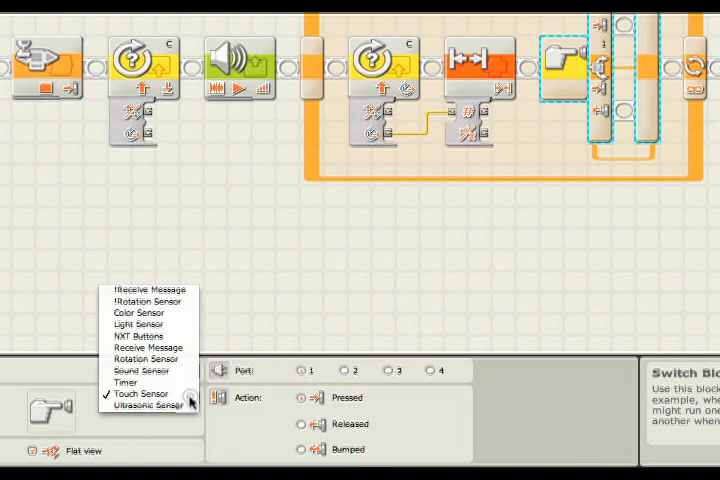
left_click(191, 401)
left_click(254, 321)
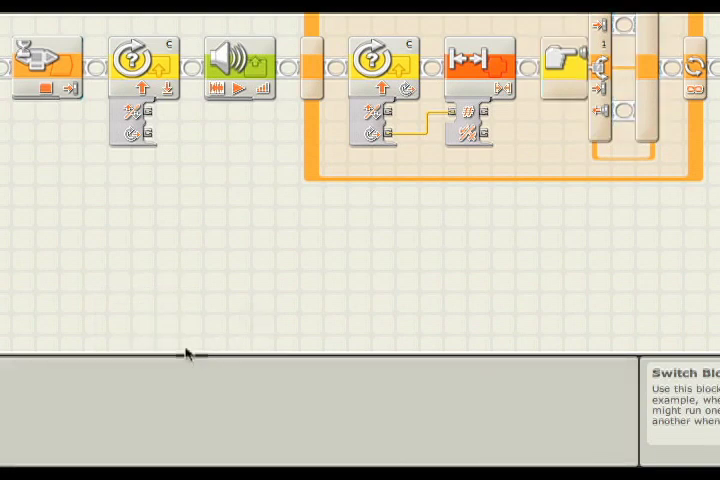
left_click(450, 88)
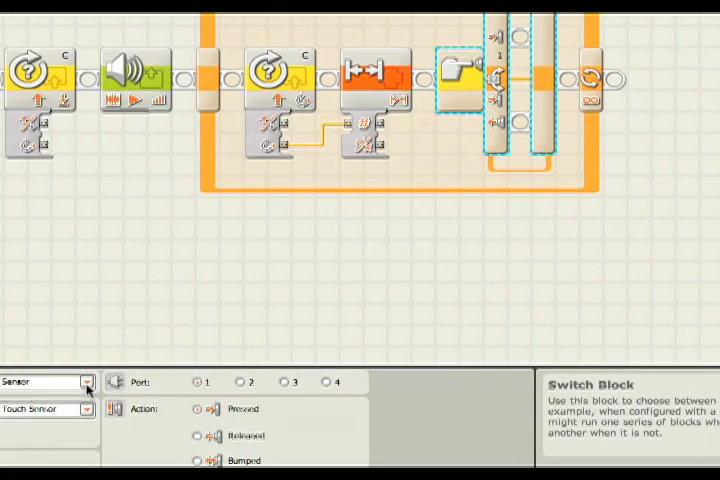
Step: Make the switch branch on a Logic value (True/False)
left_click(84, 386)
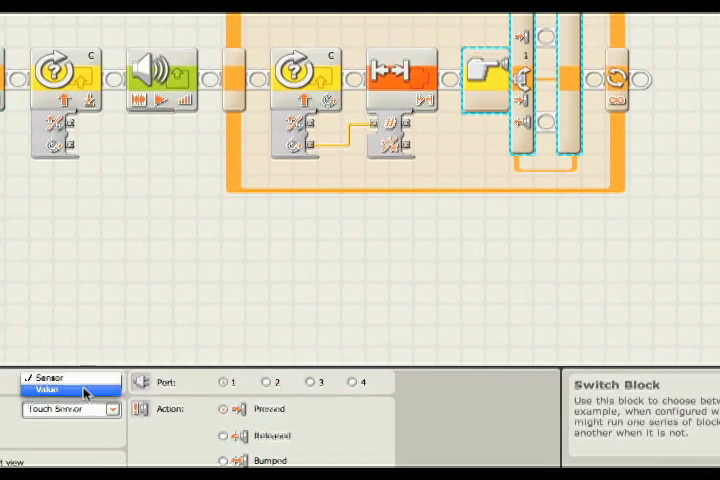
left_click(84, 391)
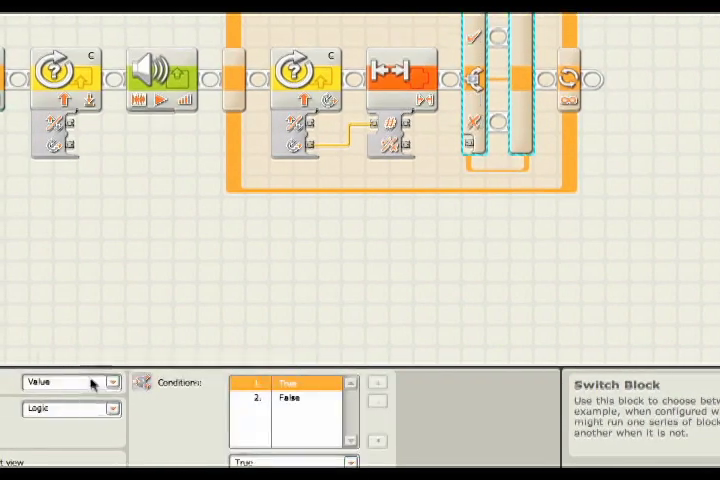
left_click(117, 405)
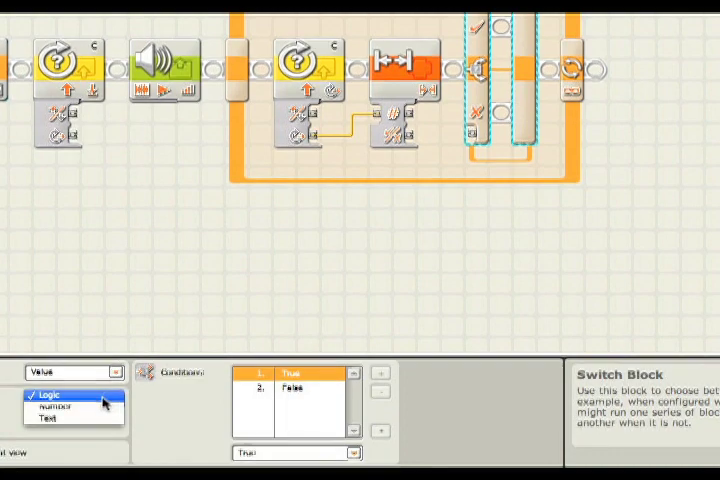
left_click(50, 398)
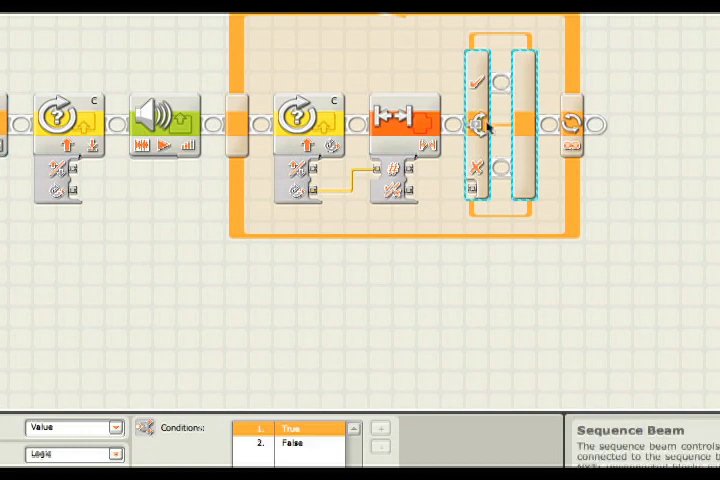
Step: Wire the Range block's yes/no result into the switch's logic input
left_click(414, 195)
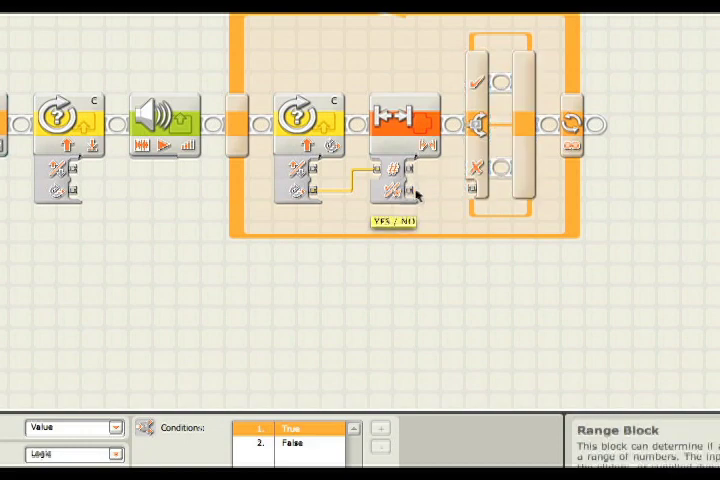
left_click(414, 195)
left_click(474, 190)
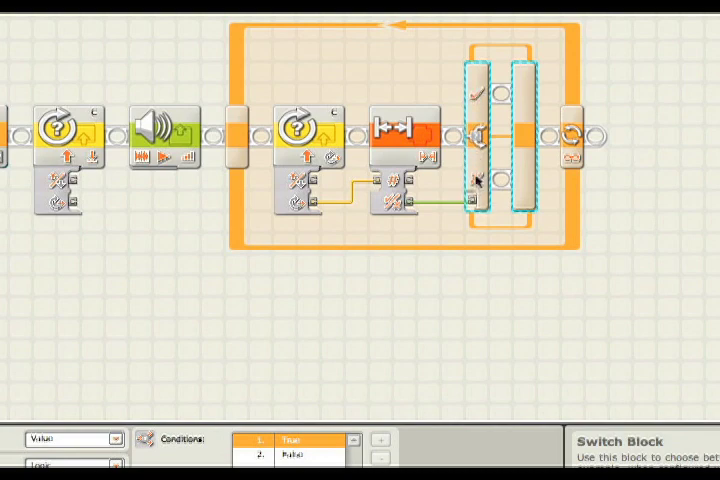
mouse_move(58, 134)
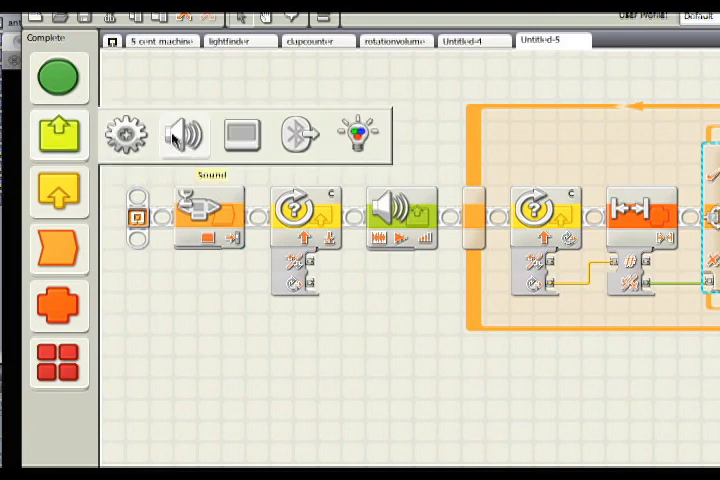
Step: Put a Sound block in each switch branch and set the True-branch one to play a tone
left_click_drag(184, 134, 610, 170)
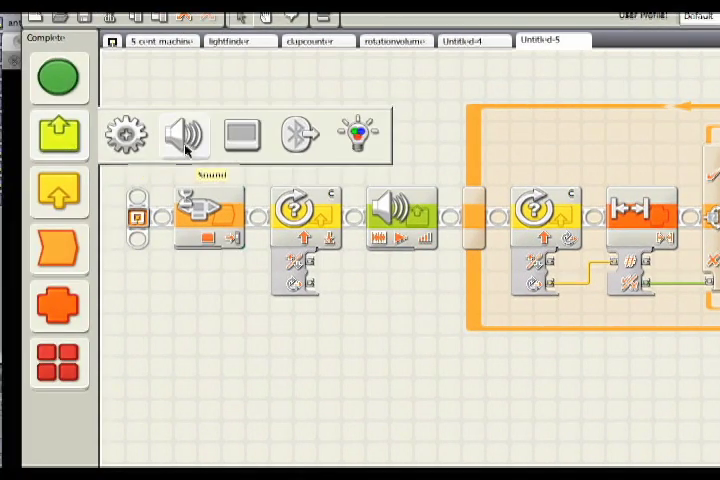
mouse_move(155, 100)
left_mouse_down()
mouse_move(638, 312)
mouse_move(530, 262)
left_mouse_up()
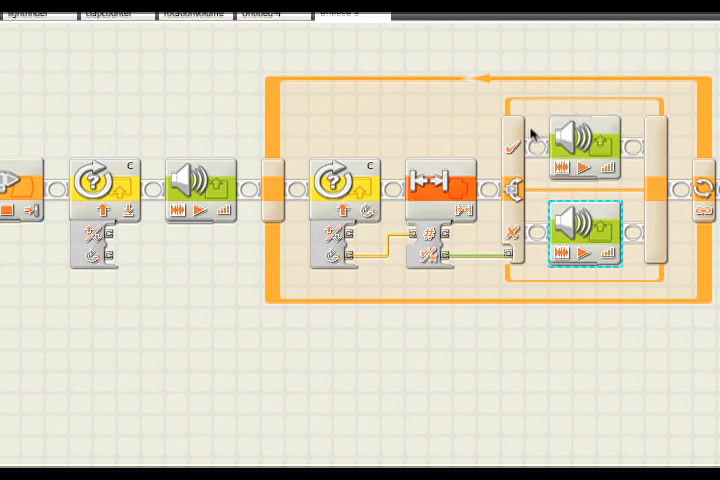
left_click(553, 133)
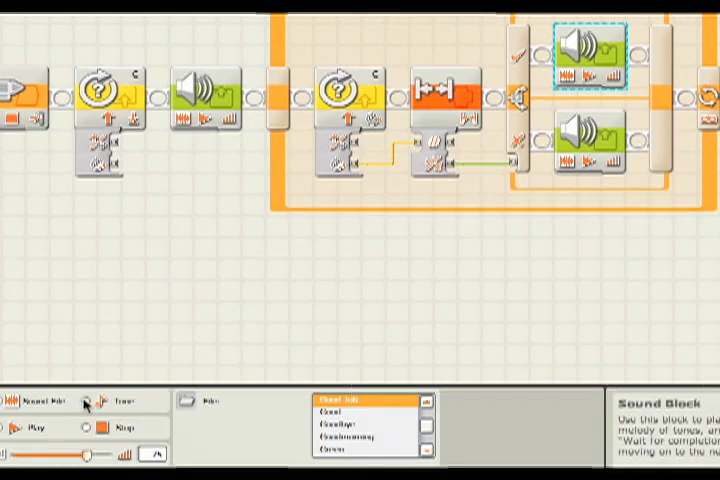
left_click(88, 401)
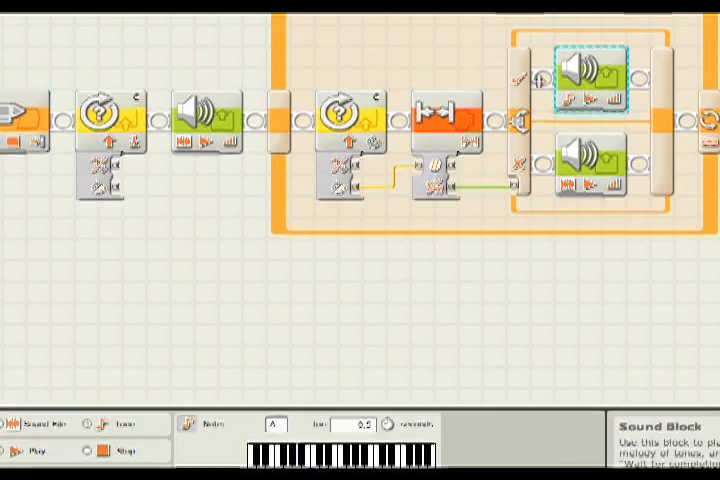
Step: Set the False-branch Sound block to Tone action with note G
left_click(585, 160)
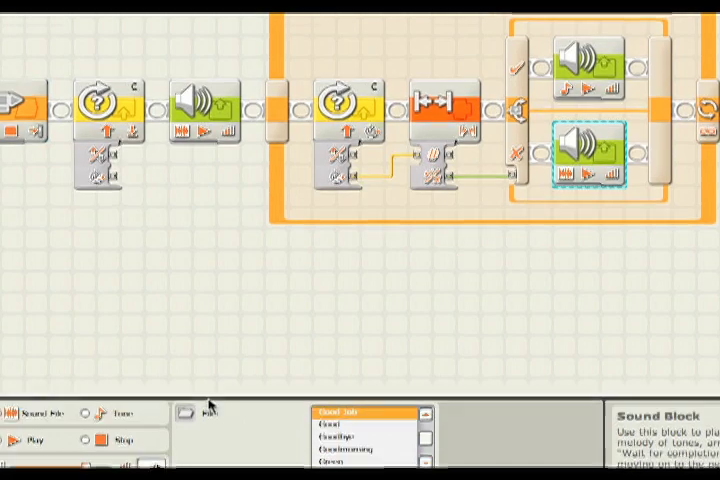
left_click(88, 401)
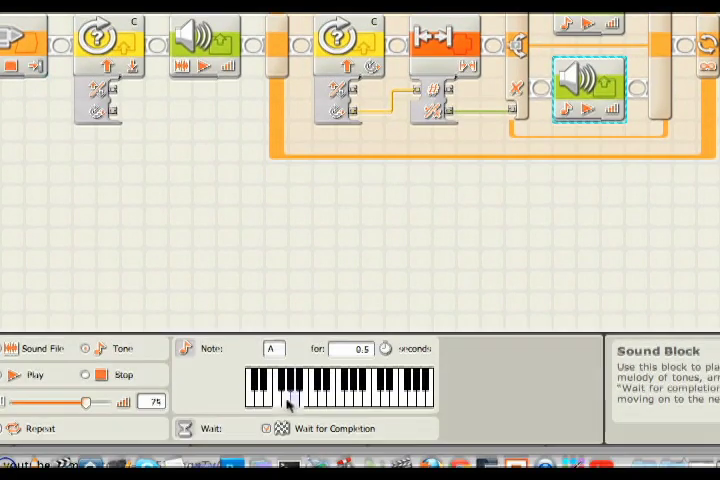
left_click(289, 398)
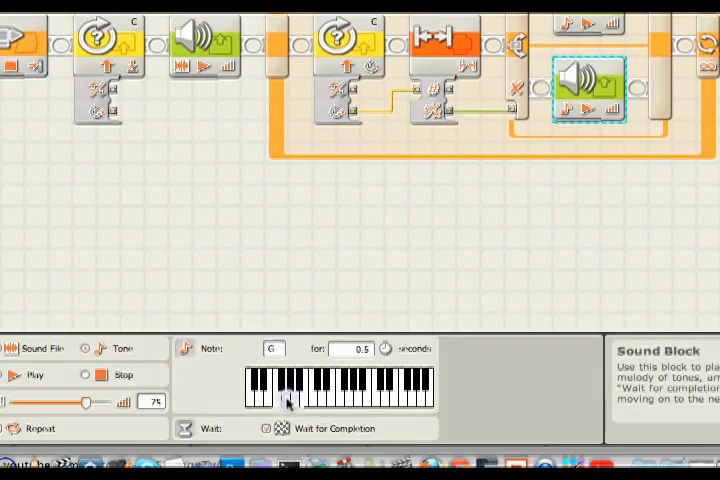